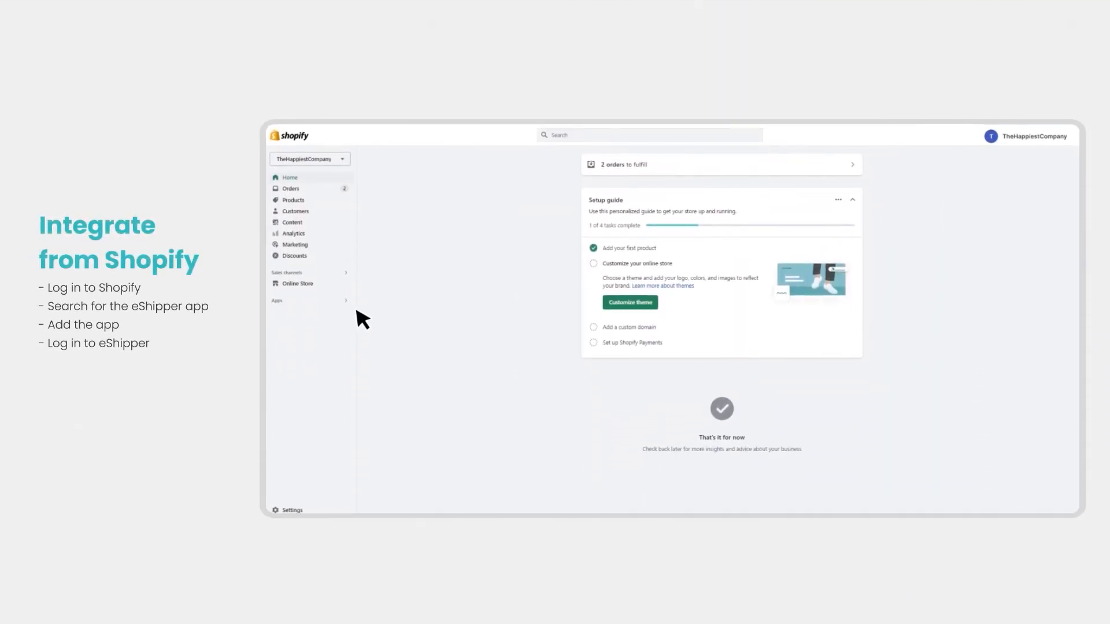
# - Find eShipper in the Shopify App Store, add it to the store and install it with permissions
pyautogui.click(315, 300)
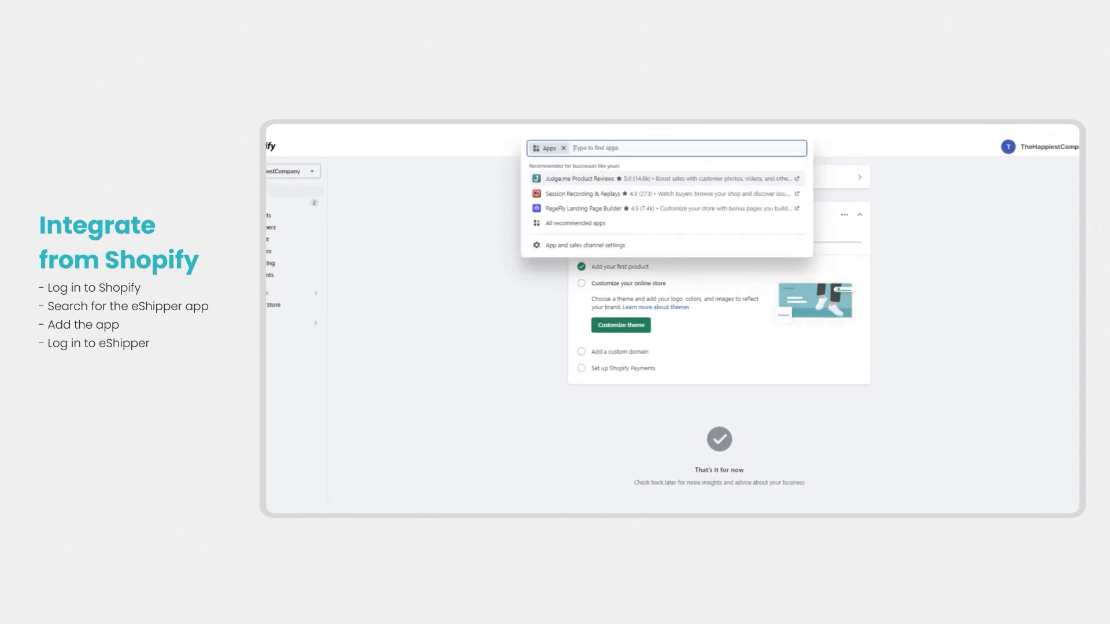
pyautogui.write('eShipper')
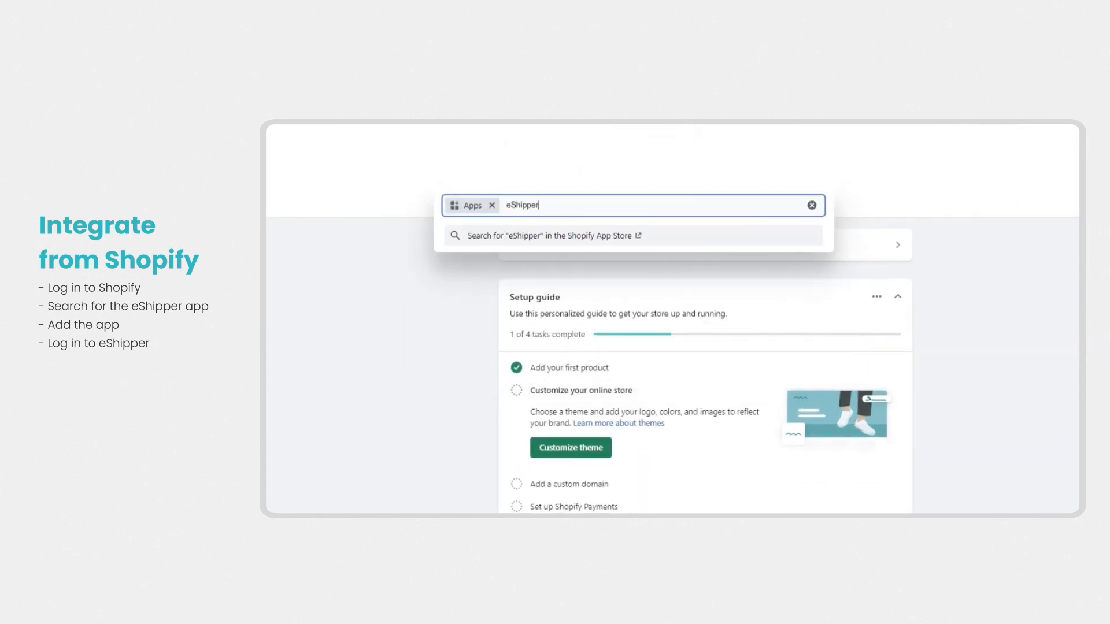
pyautogui.press('Return')
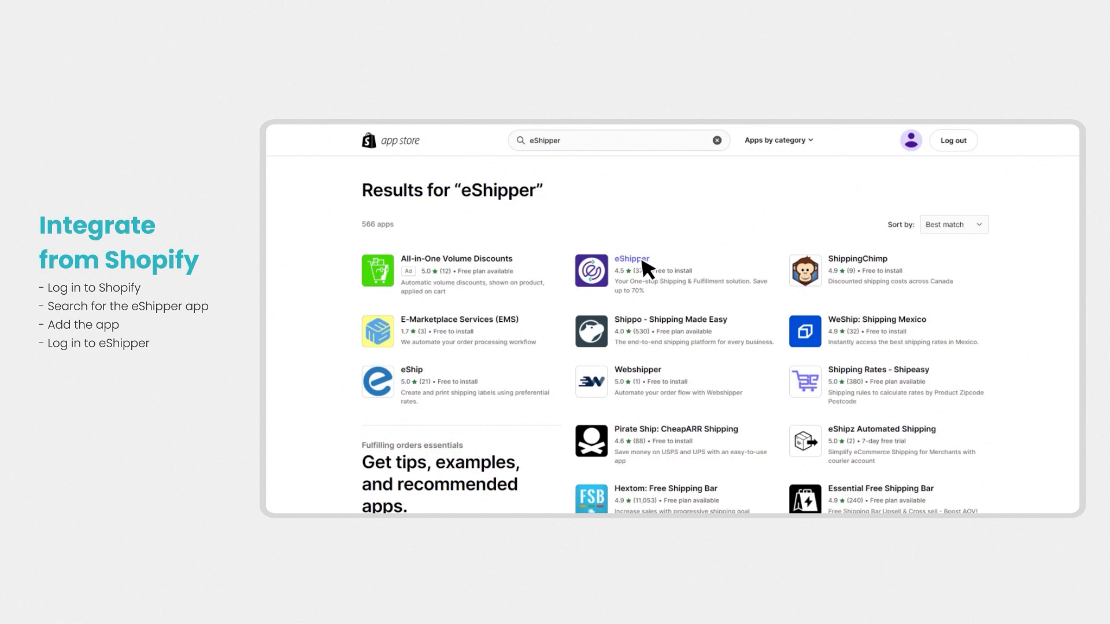
pyautogui.click(642, 261)
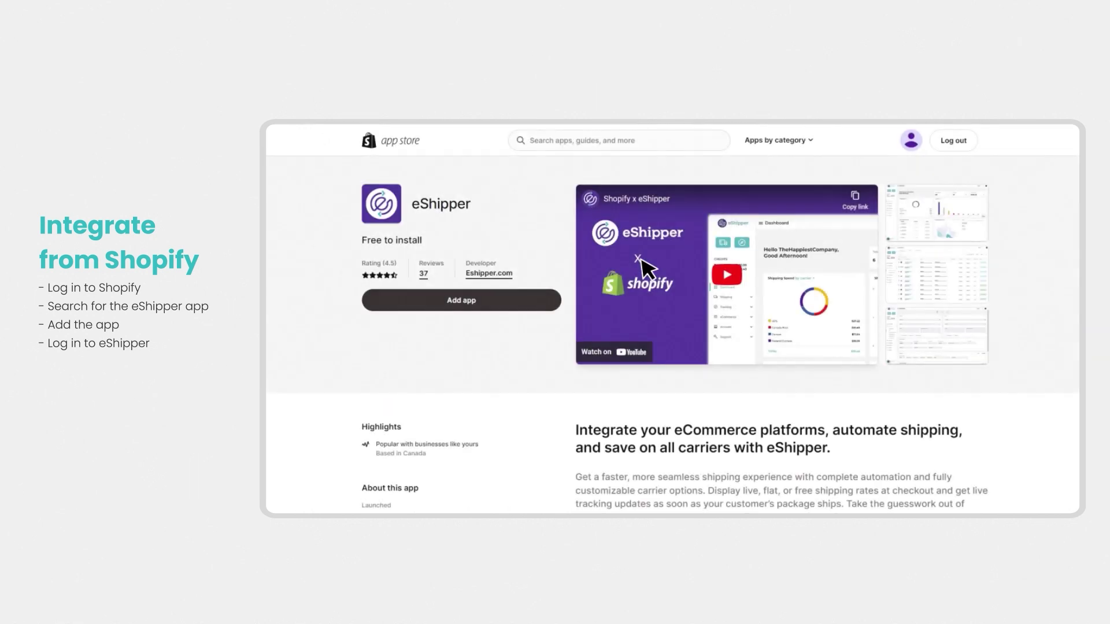
pyautogui.click(484, 311)
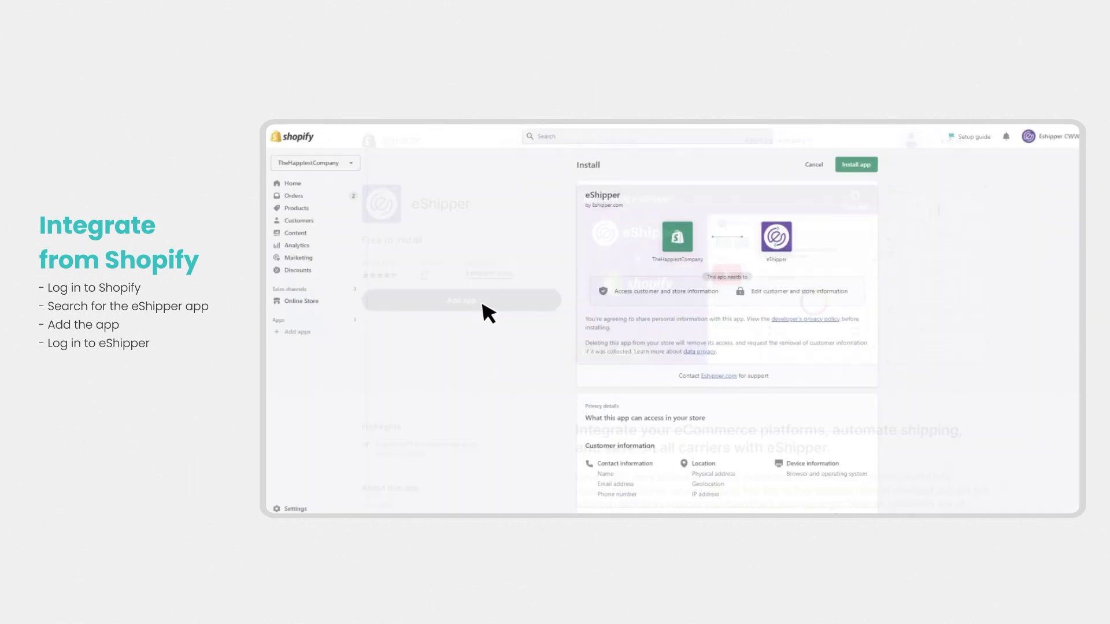
pyautogui.click(859, 165)
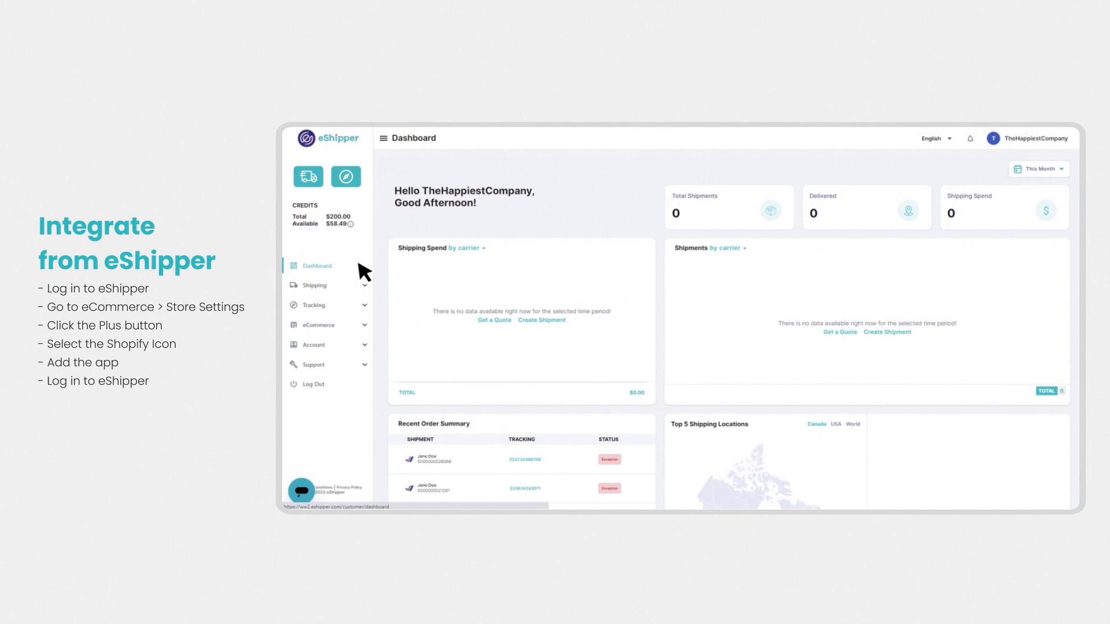
# - From eCommerce > Store Settings, connect a new Shopify platform and install the eShipper app on it
pyautogui.click(357, 325)
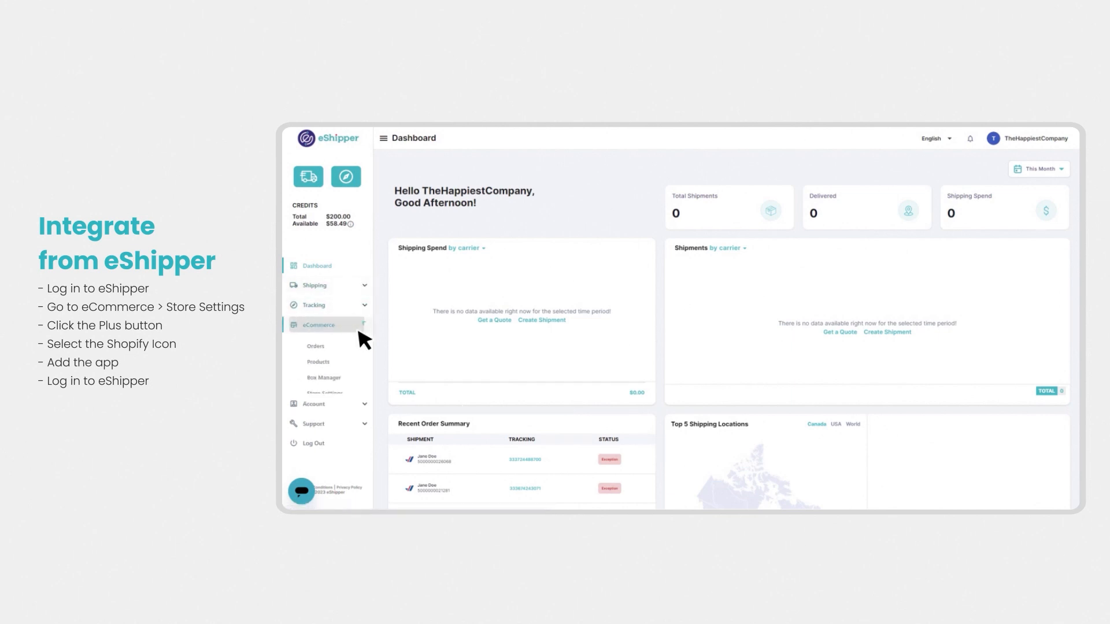
pyautogui.click(326, 393)
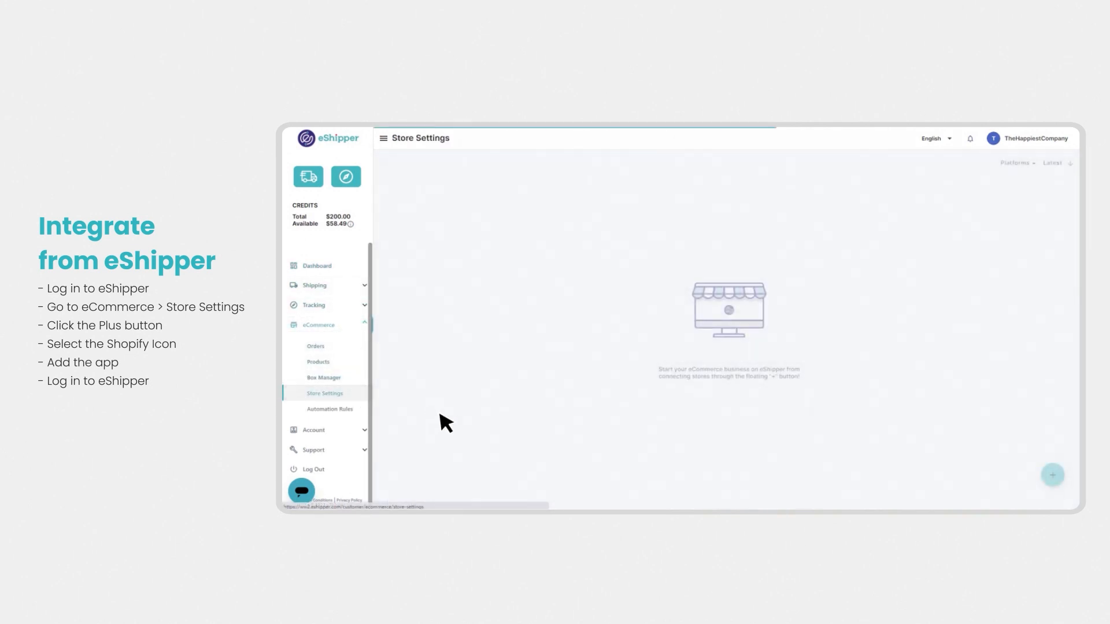
pyautogui.click(1052, 475)
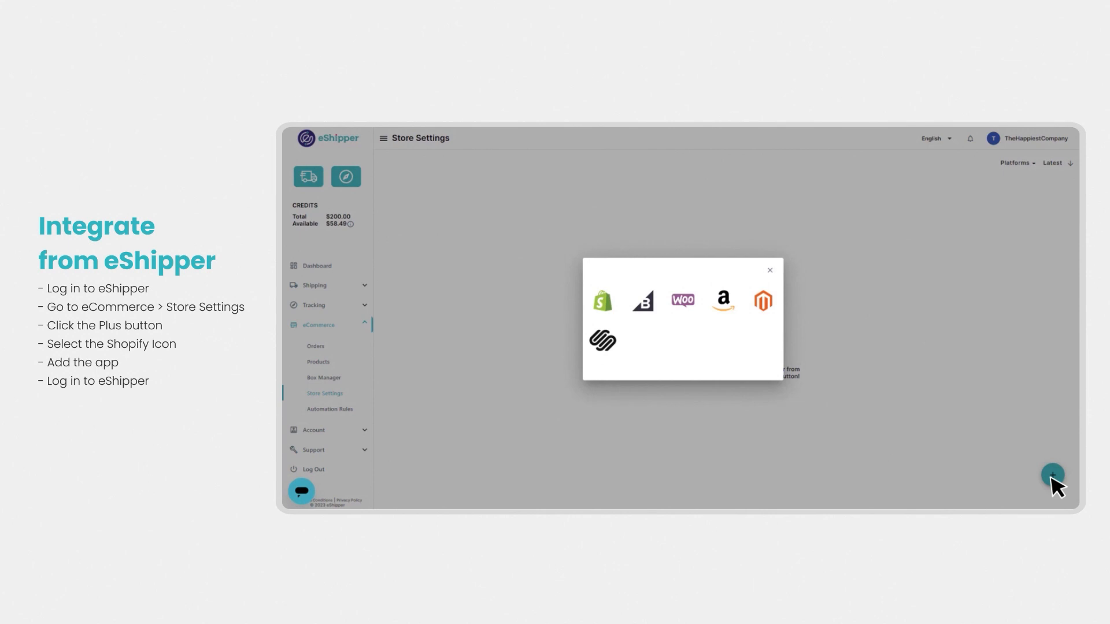
pyautogui.click(603, 302)
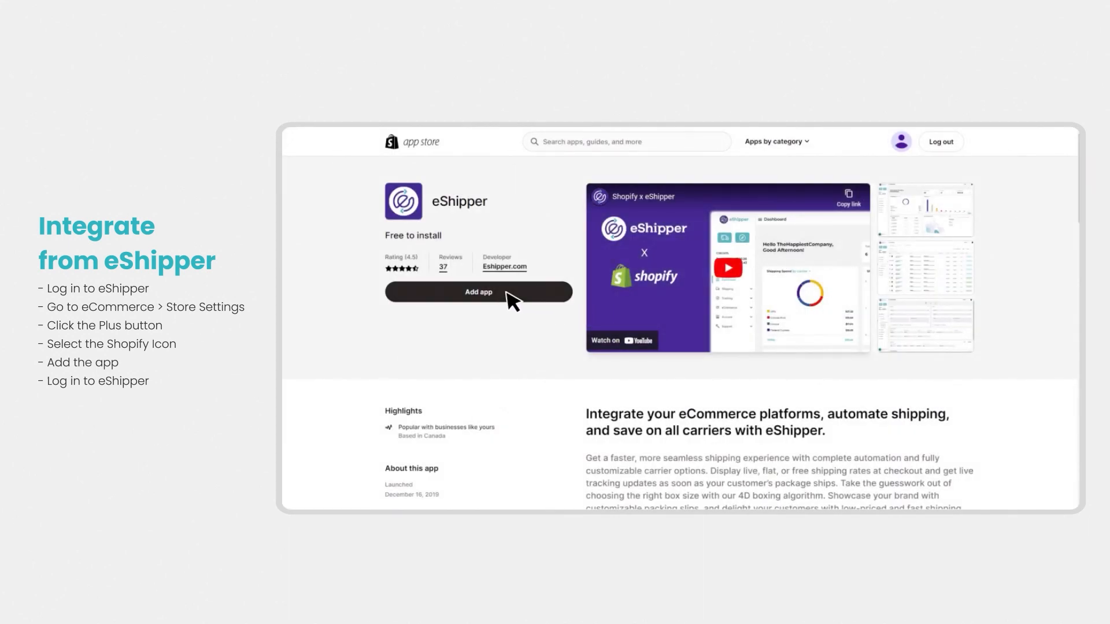
pyautogui.click(512, 299)
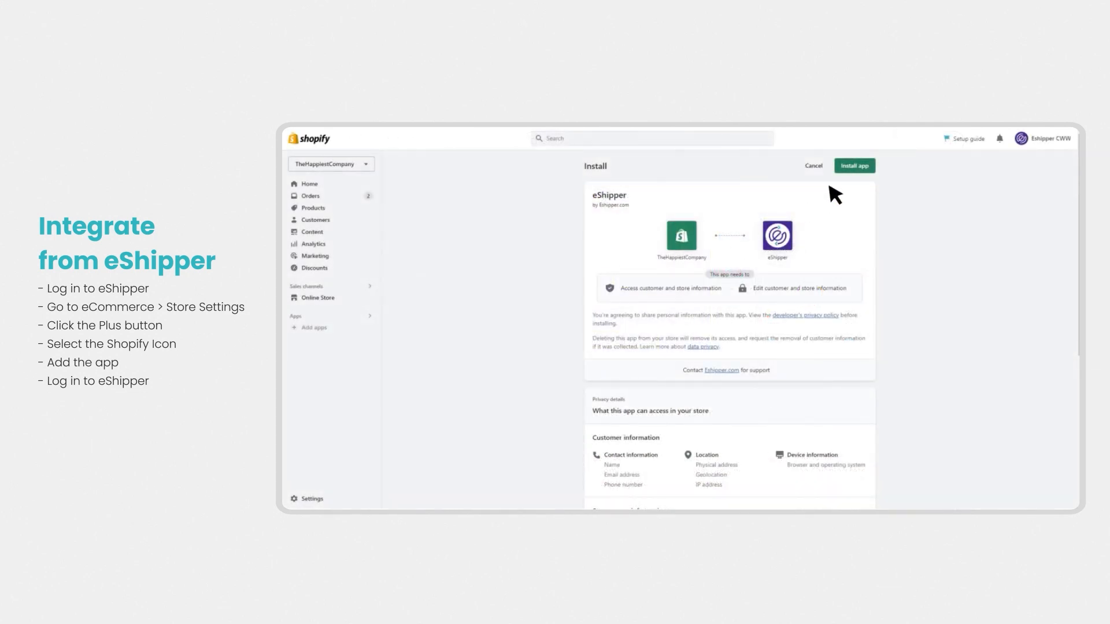
pyautogui.click(856, 166)
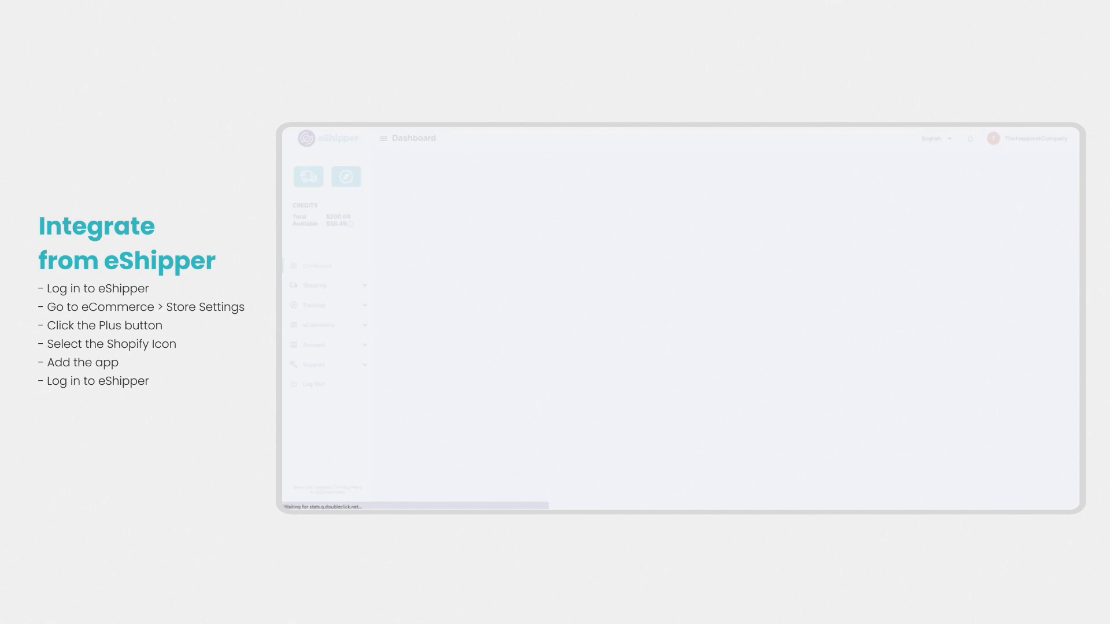
# - Review the eCommerce Orders, Products and Box Manager pages, returning to Store Settings
pyautogui.click(363, 329)
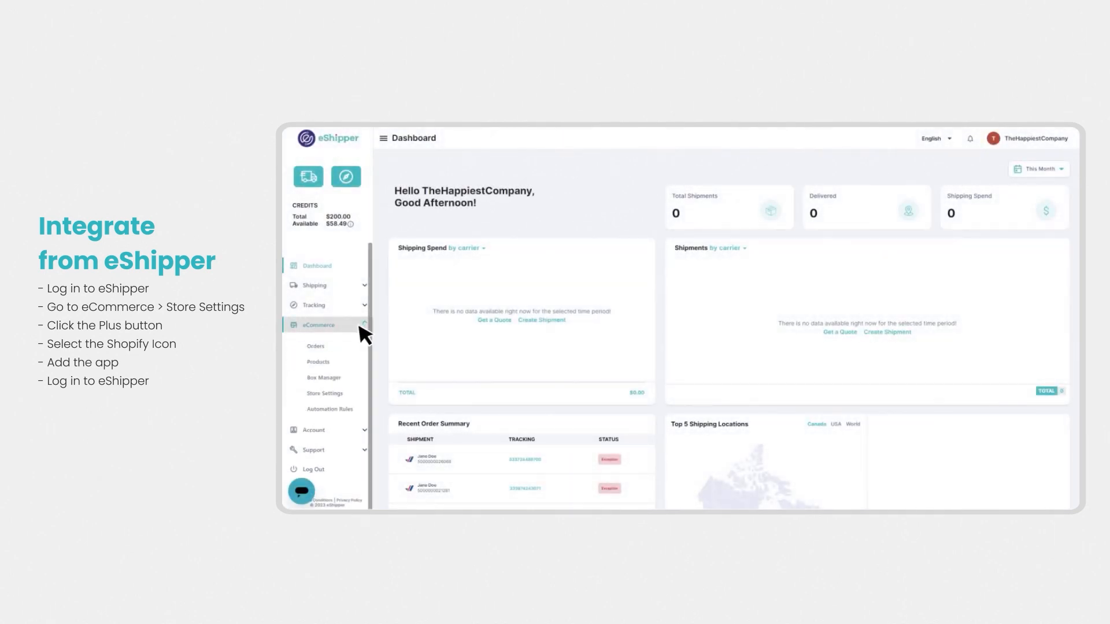
pyautogui.click(325, 393)
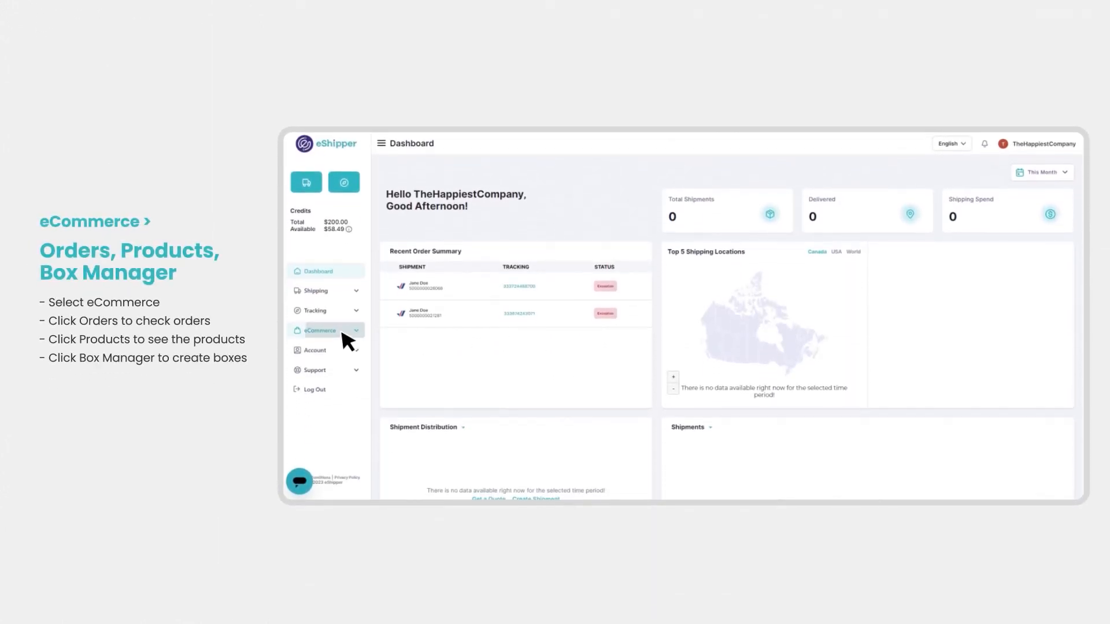
pyautogui.click(341, 327)
pyautogui.click(341, 347)
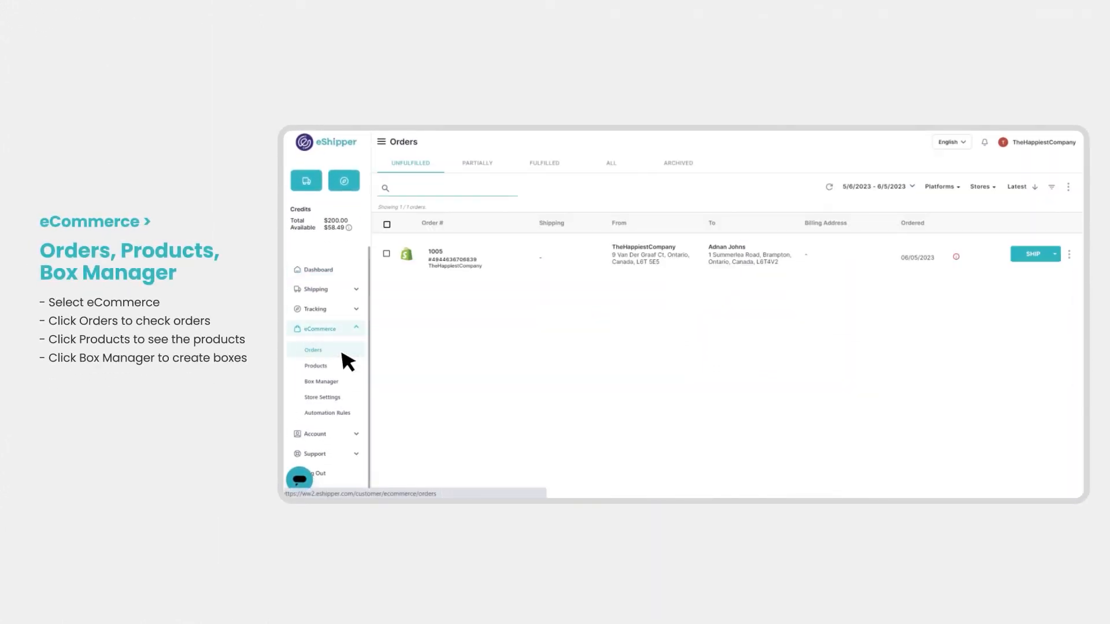
pyautogui.click(341, 362)
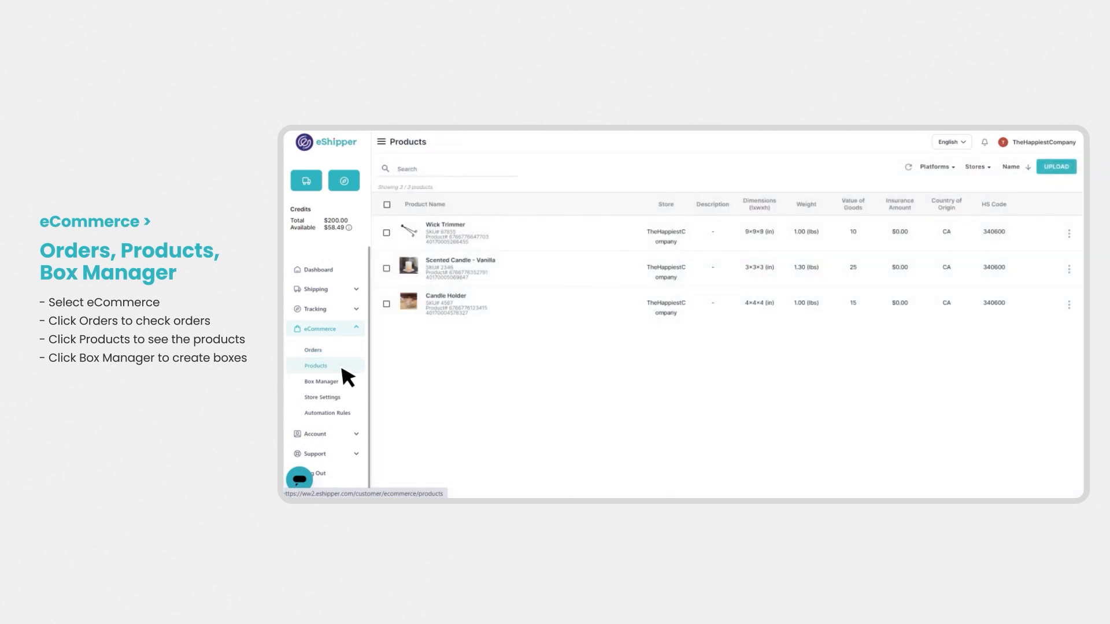
pyautogui.click(342, 377)
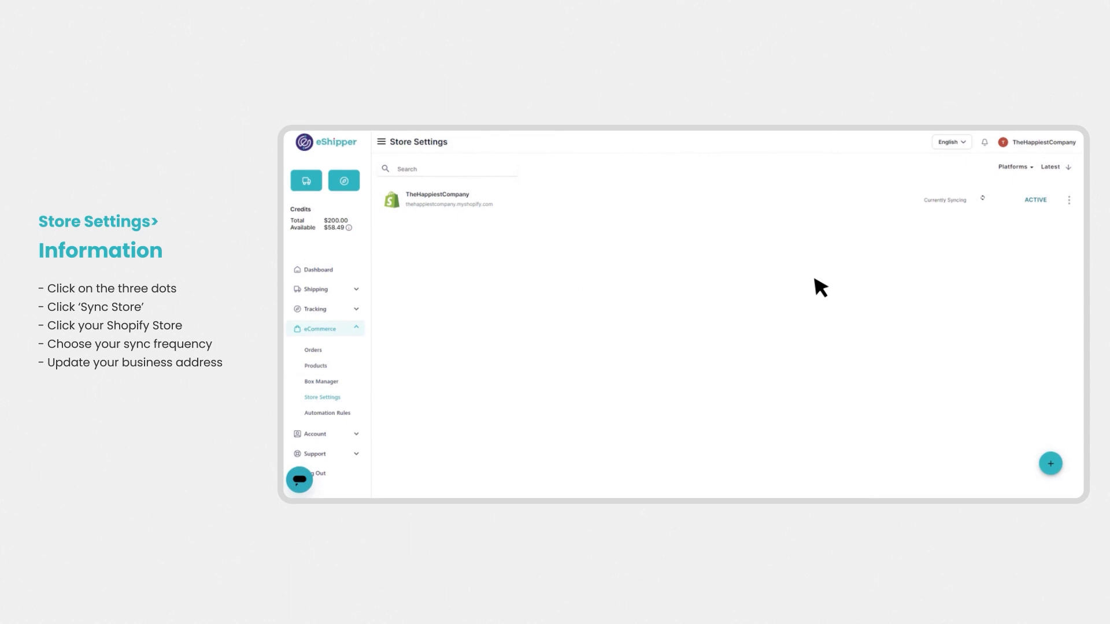
# - Sync the whole connected store from Shopify and dismiss the success message
pyautogui.click(1068, 201)
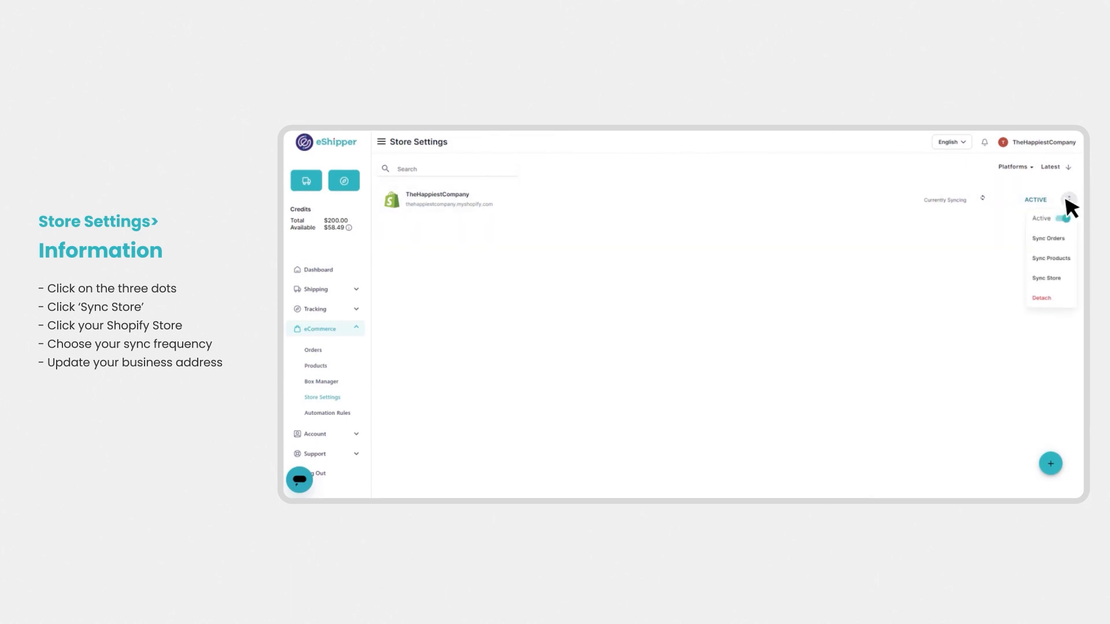
pyautogui.click(1065, 269)
pyautogui.click(679, 343)
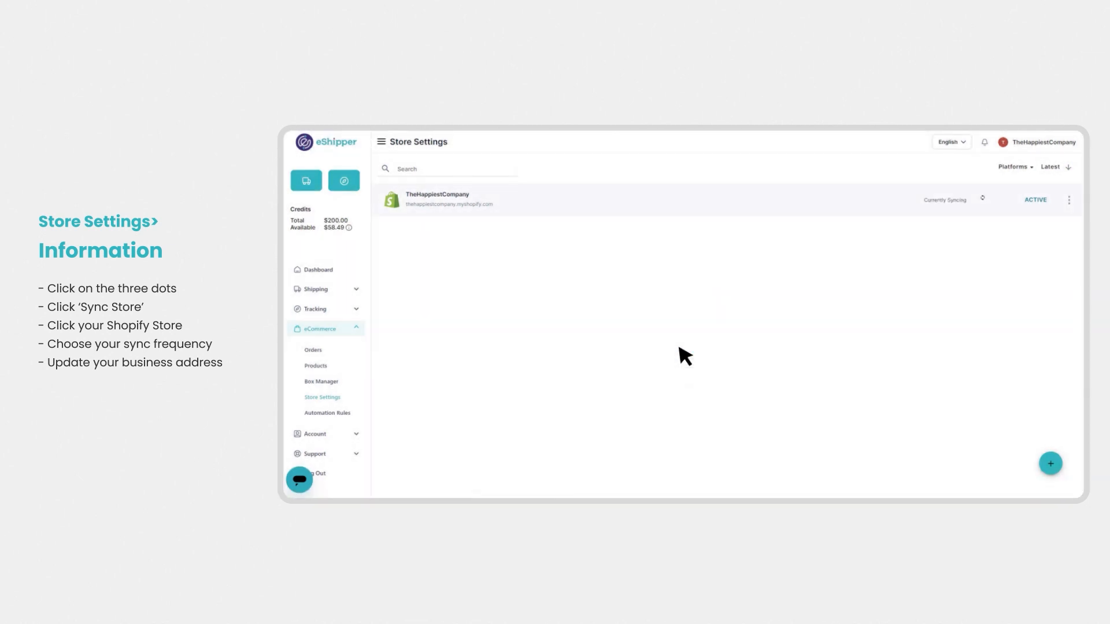
# - Set TheHappiestCompany's sync frequency to every 60 minutes and save with the Brampton address
pyautogui.click(468, 198)
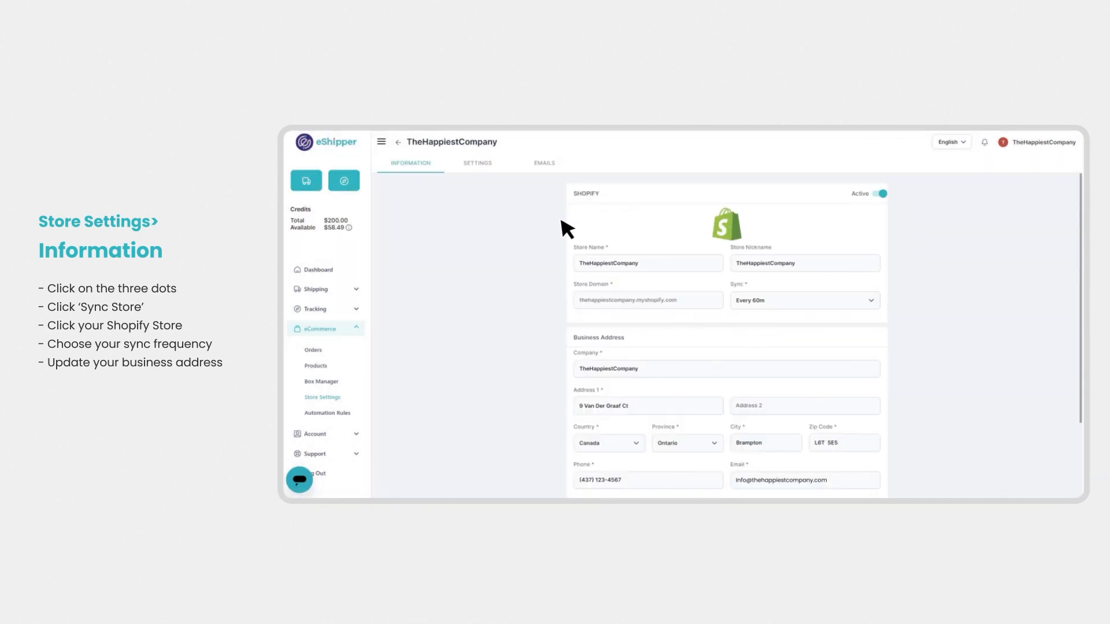
pyautogui.click(859, 301)
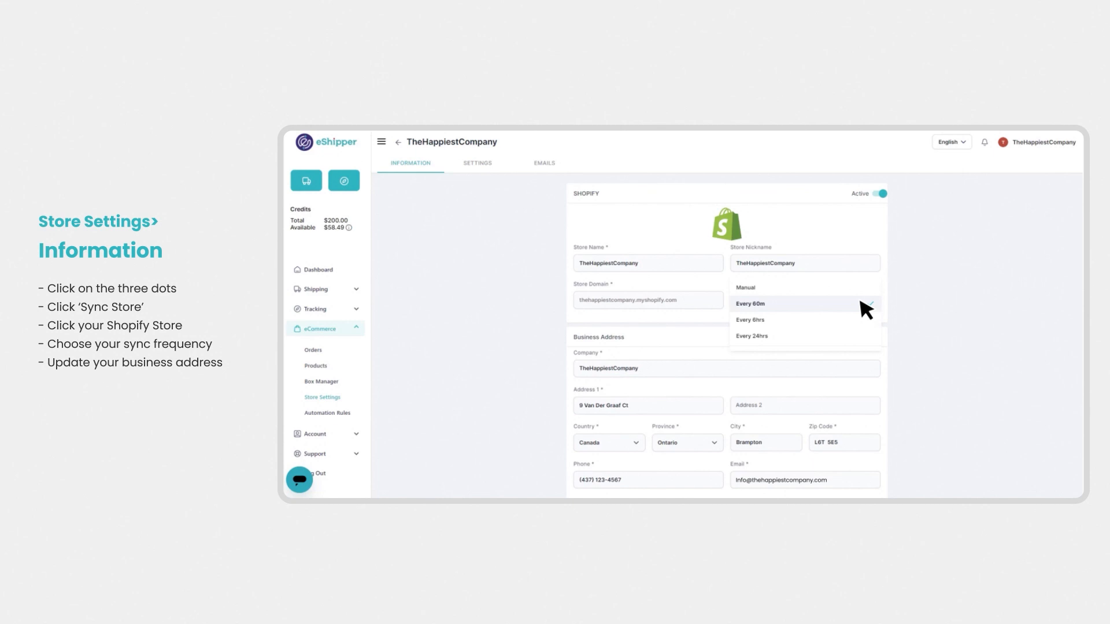
pyautogui.click(866, 310)
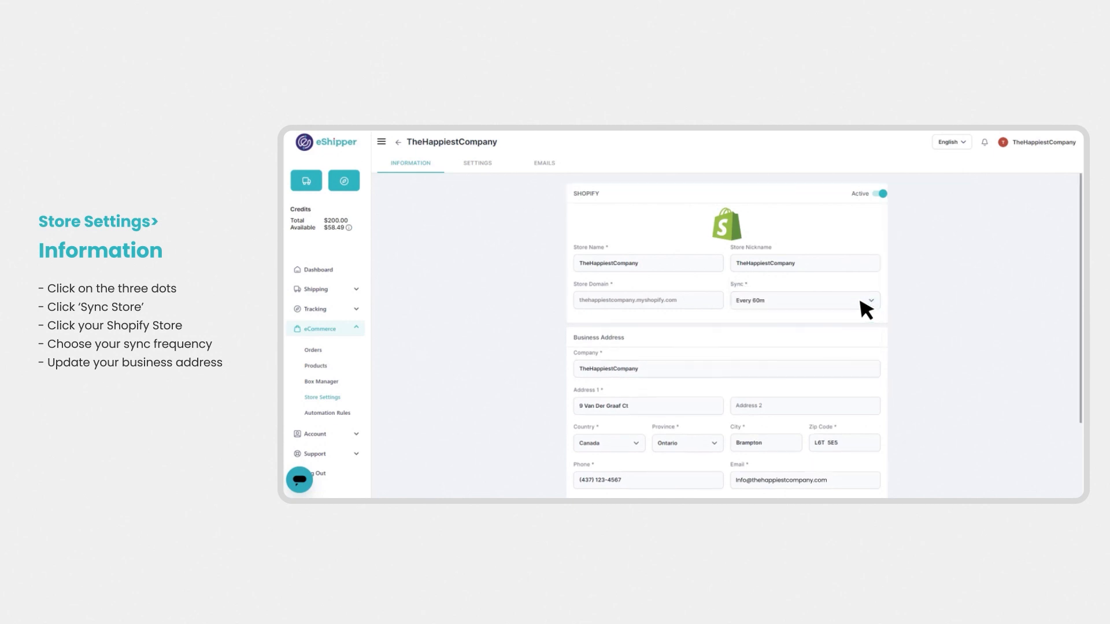
pyautogui.scroll(-3, 866, 309)
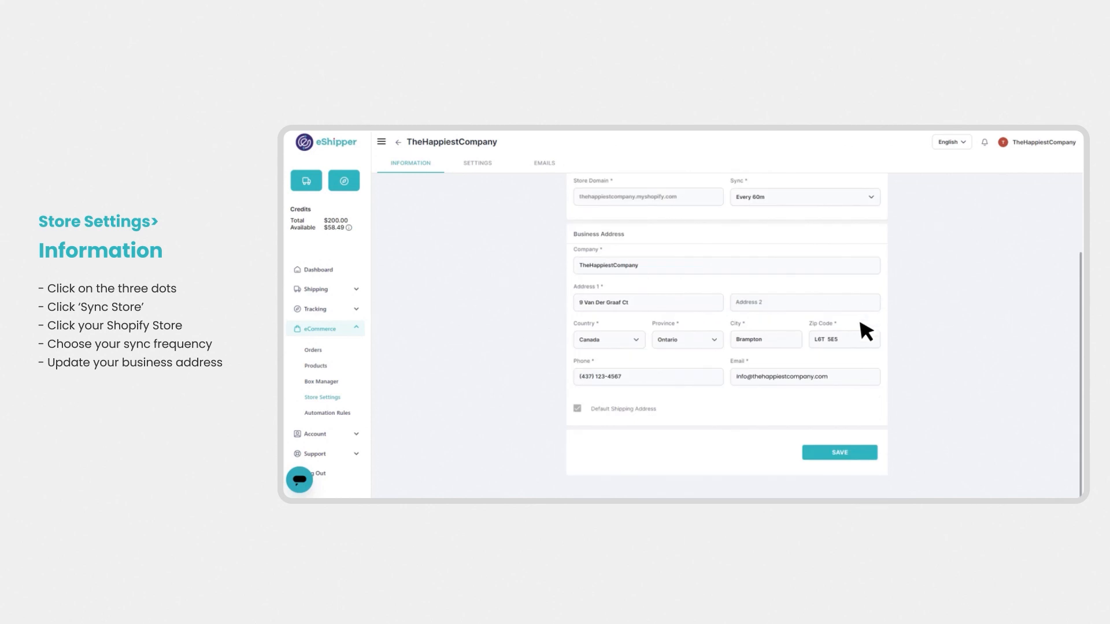
pyautogui.click(865, 453)
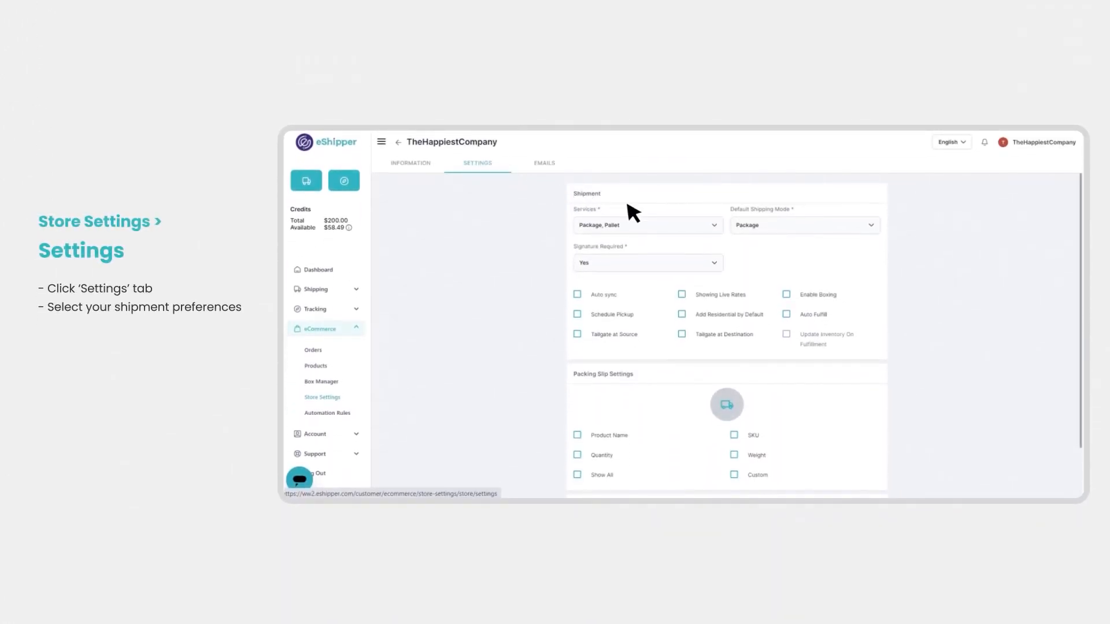
# - Use Package and Pallet services, Package as default shipping mode, and require a signature
pyautogui.click(706, 231)
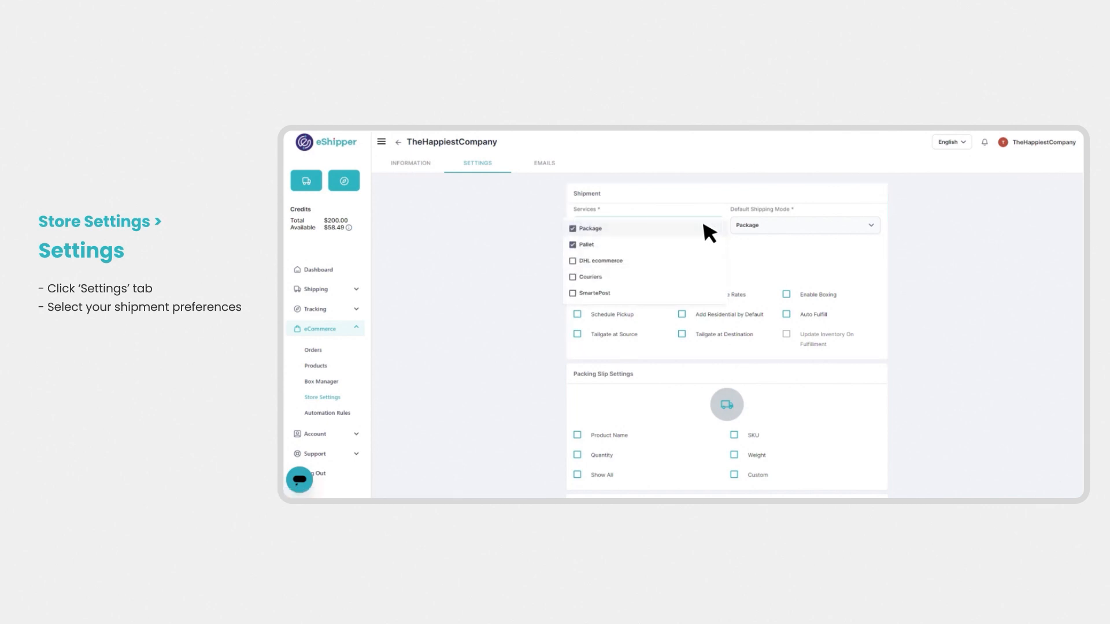
pyautogui.click(709, 232)
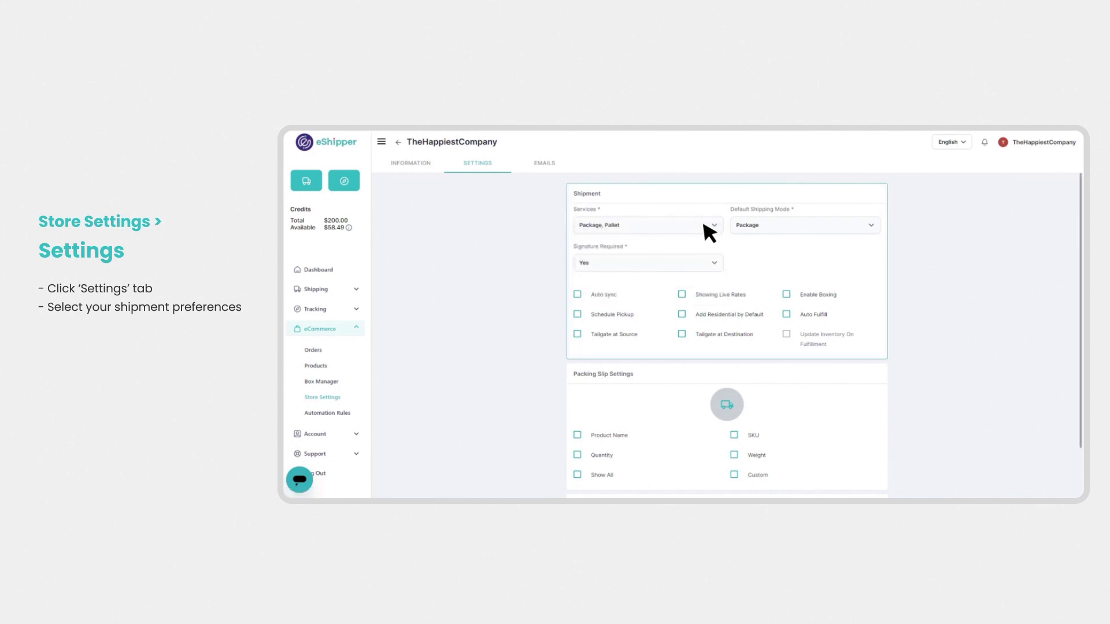
pyautogui.click(852, 227)
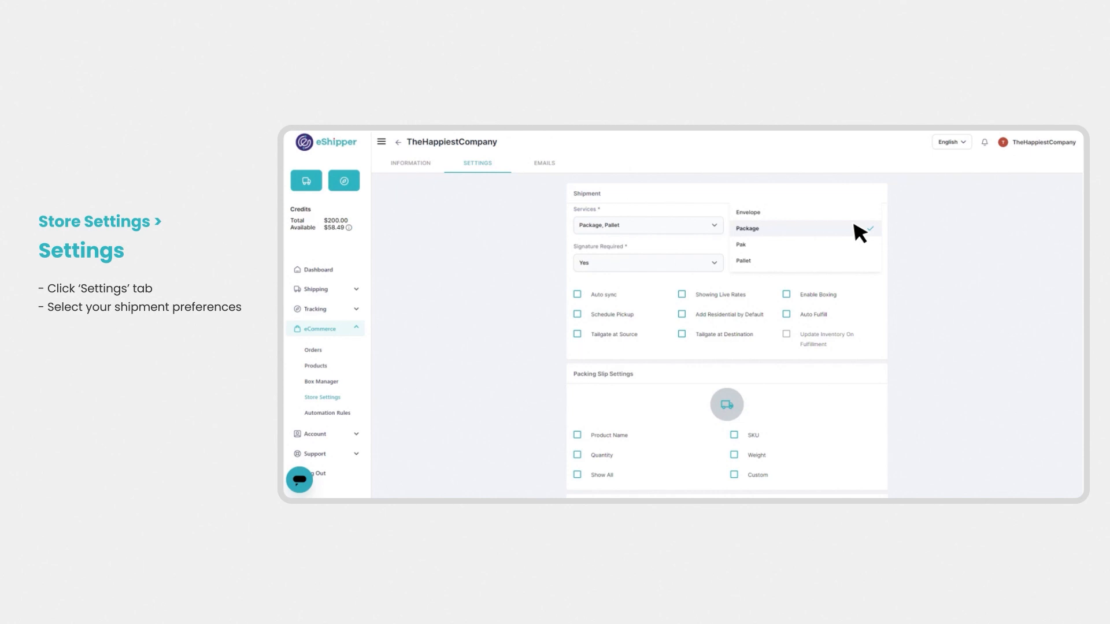
pyautogui.click(858, 230)
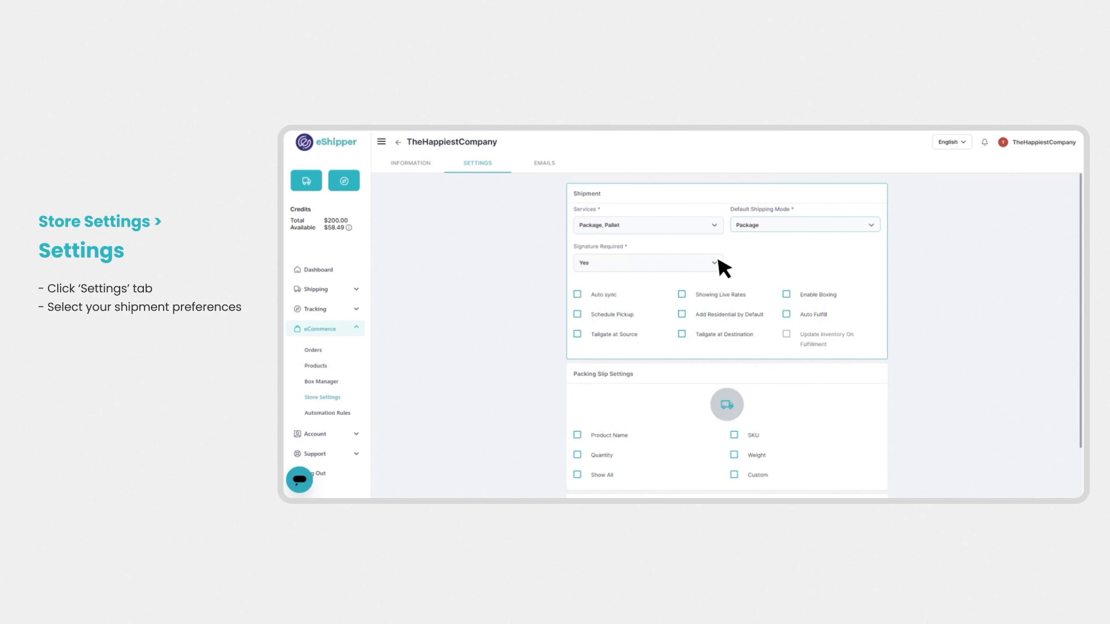
pyautogui.click(695, 263)
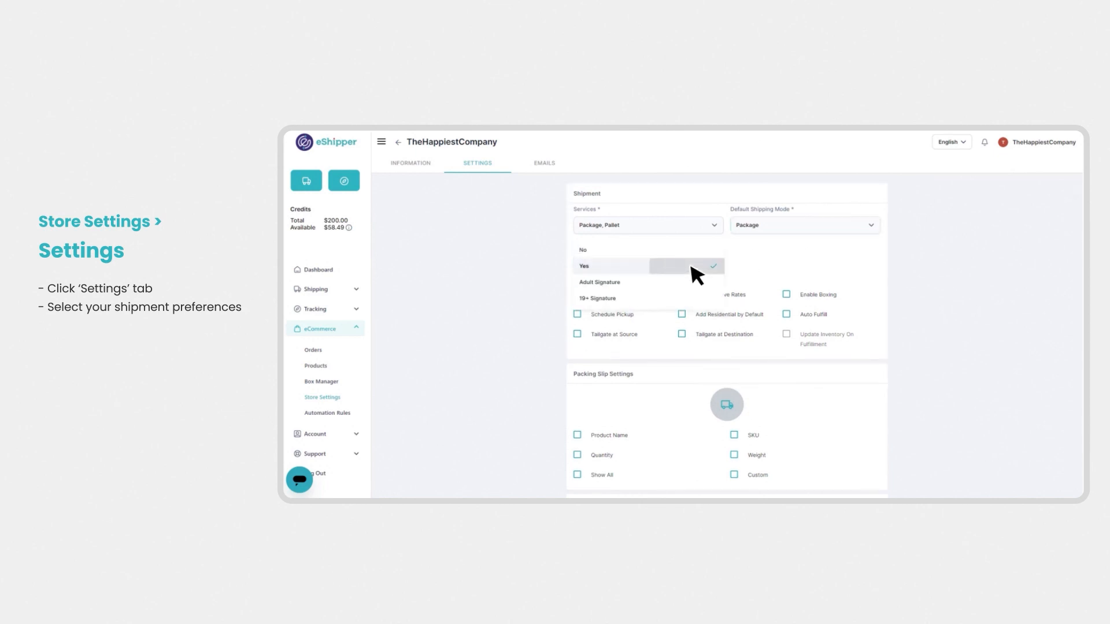
pyautogui.click(690, 266)
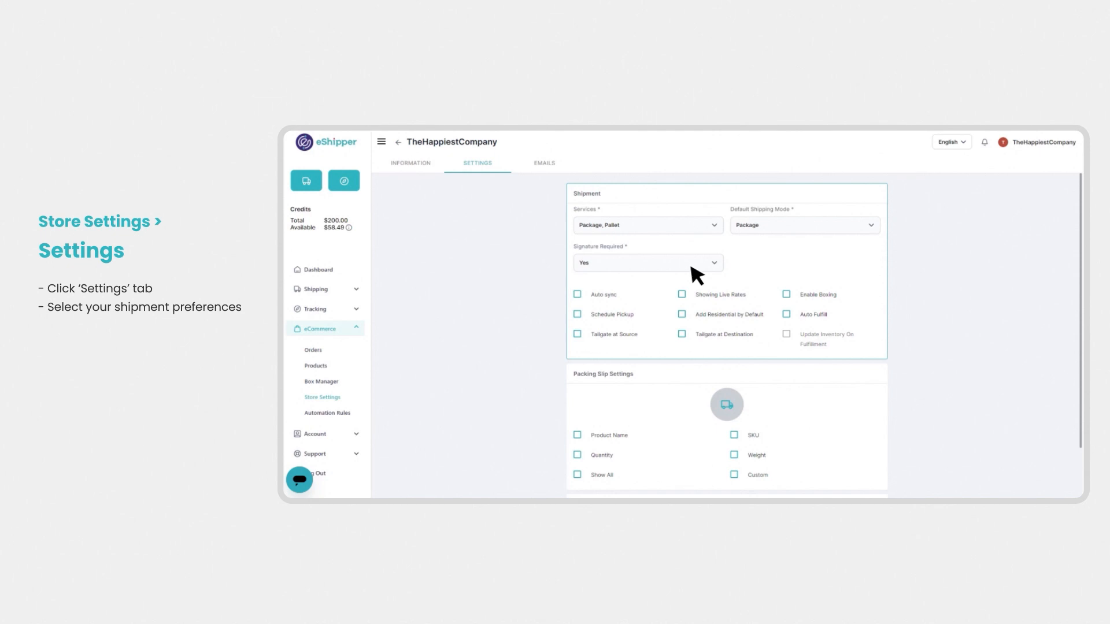
# - Enable auto sync, both tailgate options and Show All packing slip fields
pyautogui.click(578, 295)
pyautogui.click(681, 333)
pyautogui.scroll(-1, 688, 341)
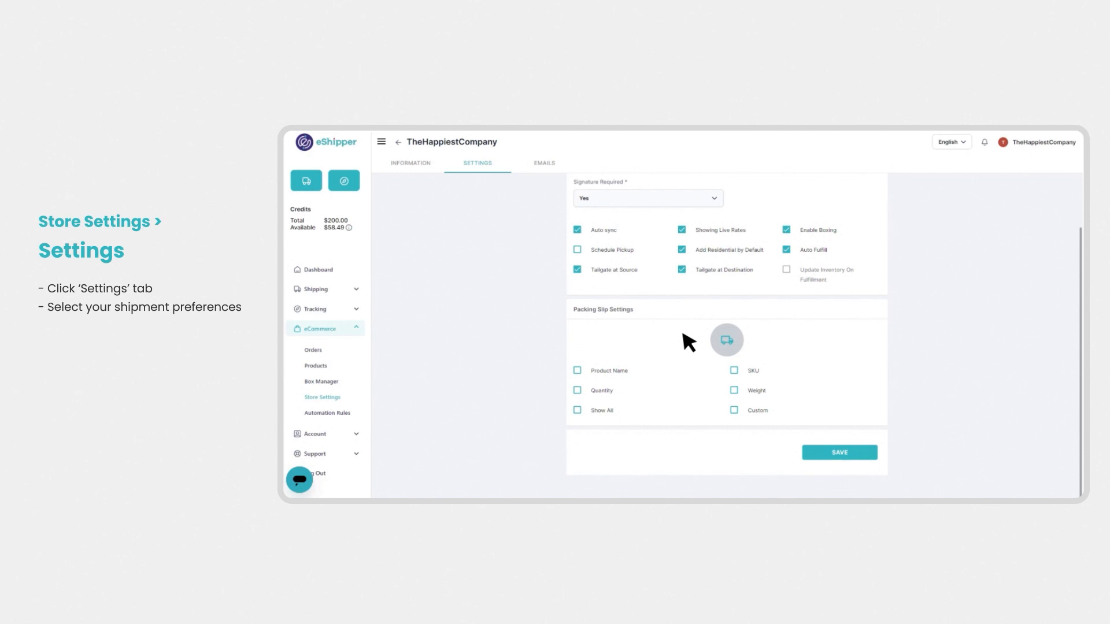
pyautogui.click(688, 341)
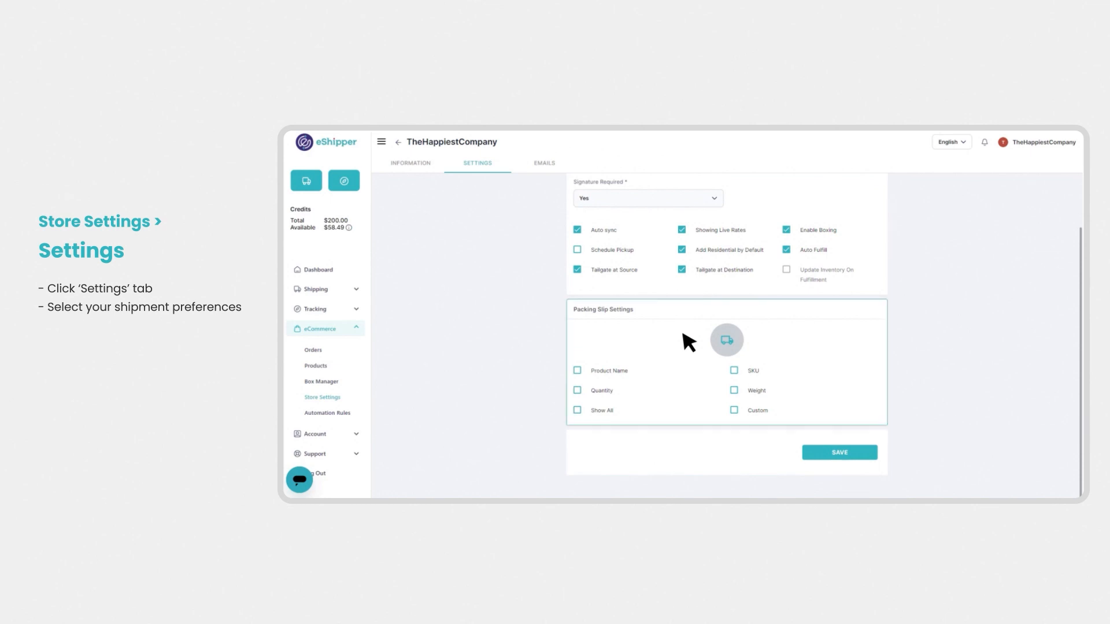
pyautogui.click(579, 410)
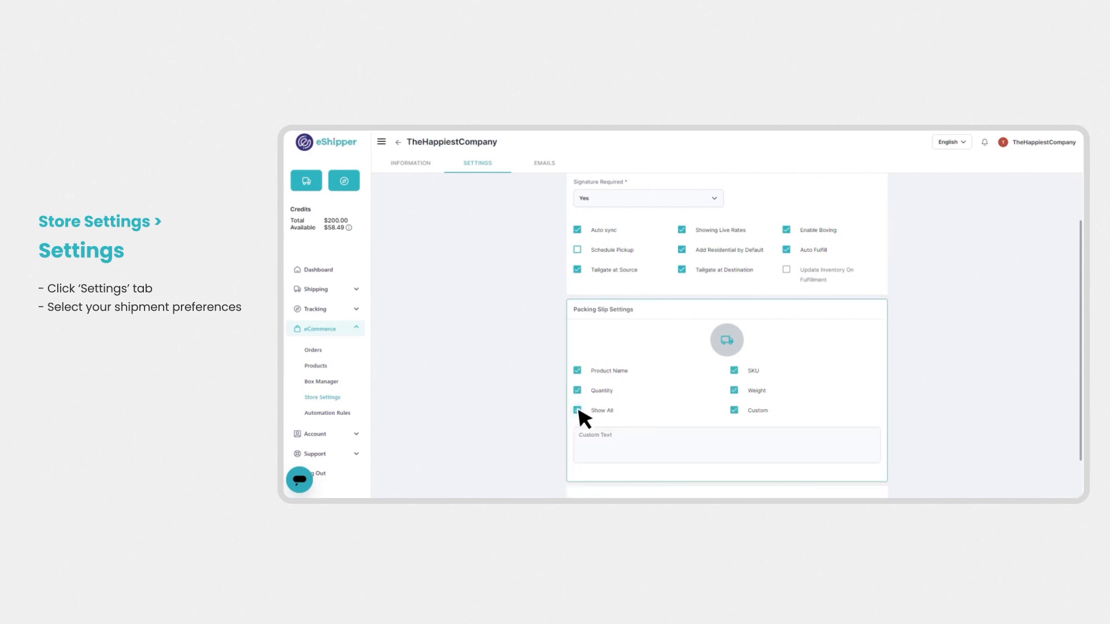
pyautogui.scroll(-1, 579, 417)
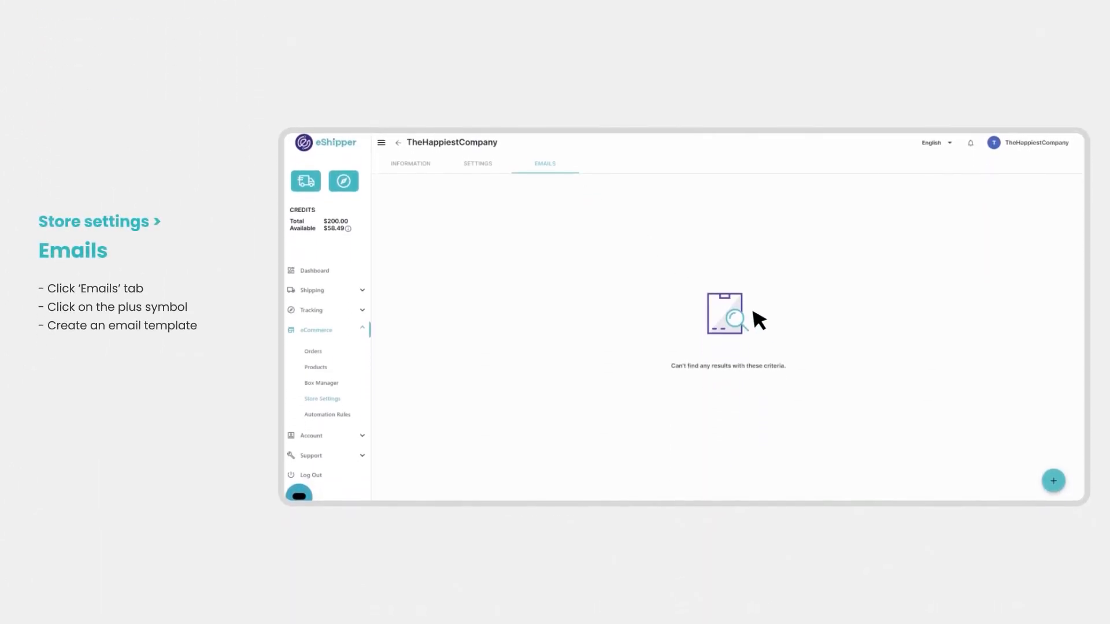
# - Create and save an Order Fulfillment Email Template for Order Fulfilled, subject 'Your order is on its way.'
pyautogui.click(1054, 479)
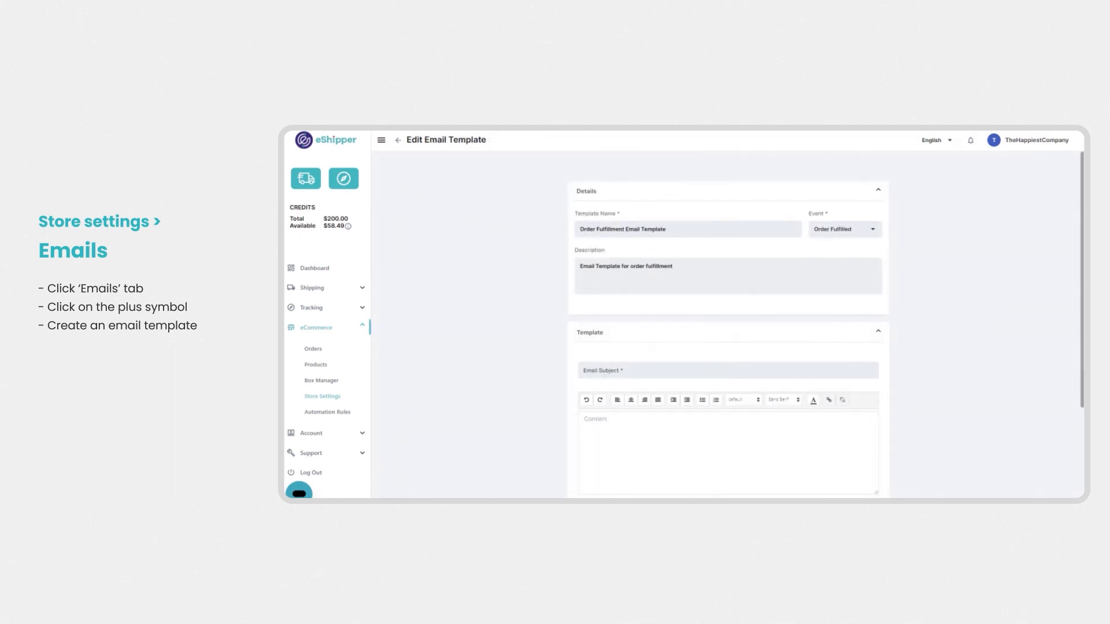
pyautogui.scroll(-4, 729, 348)
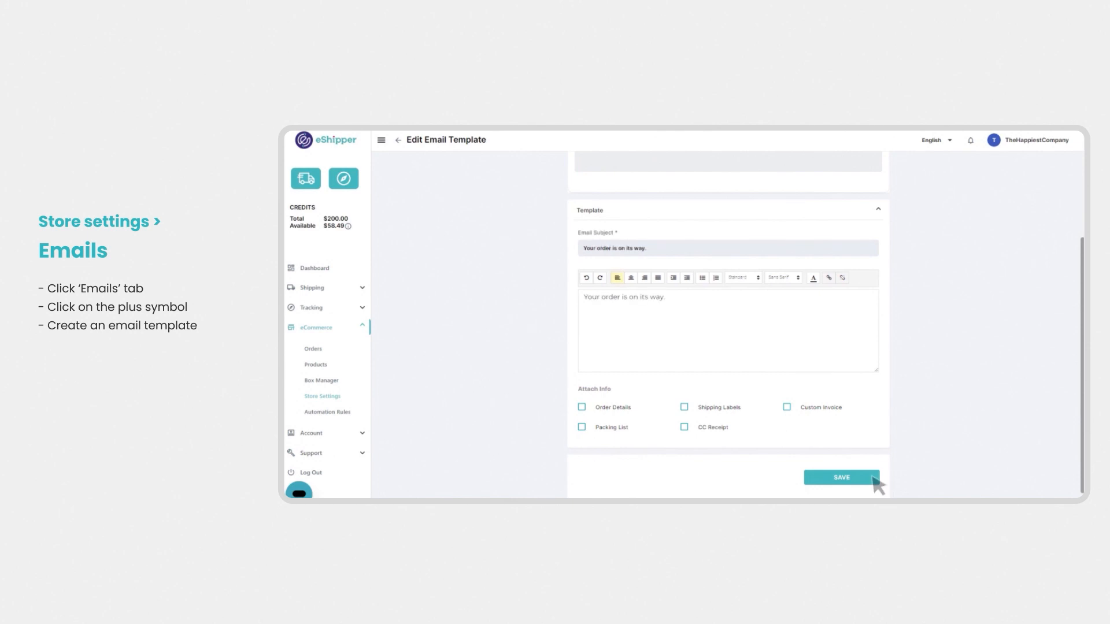
pyautogui.click(867, 481)
pyautogui.click(706, 361)
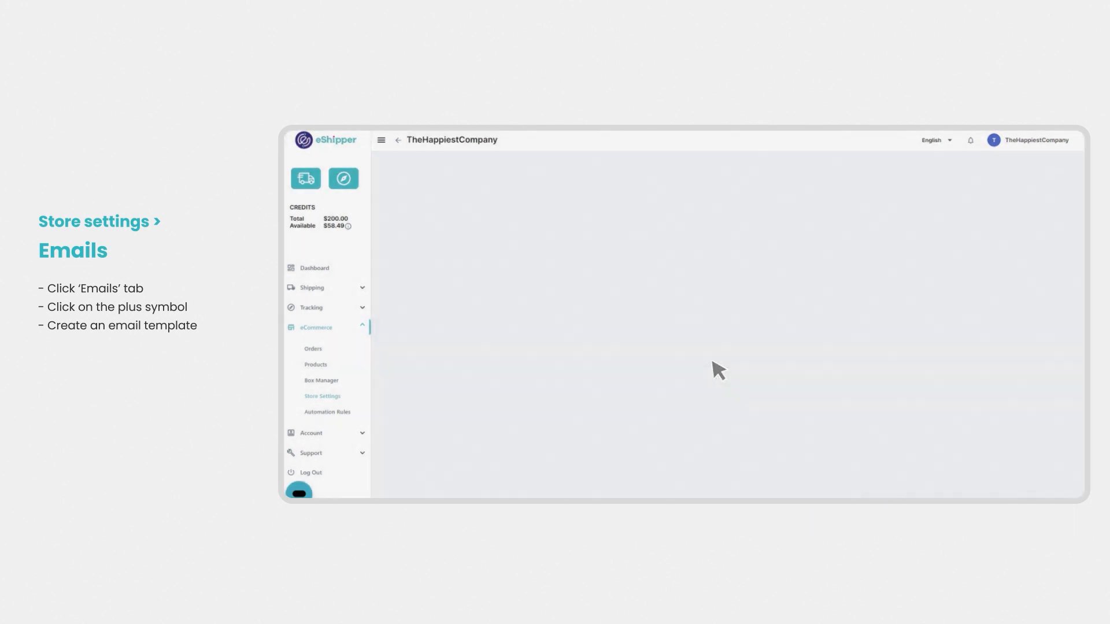